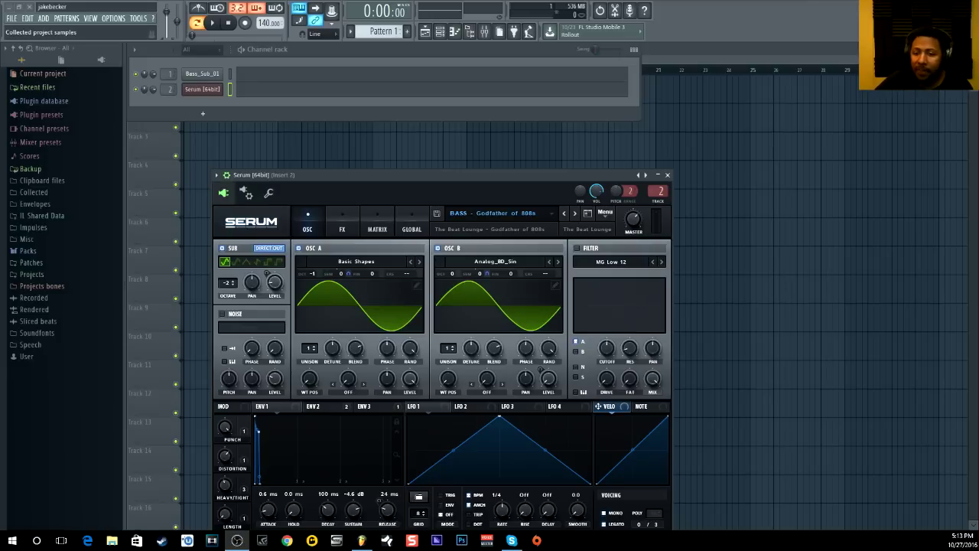
Step: Collapse the wrapper settings of the Serum window, reopen the plugin, and place its window directly below the channel rack
{"action": "left_click", "coordinate": [226, 174]}
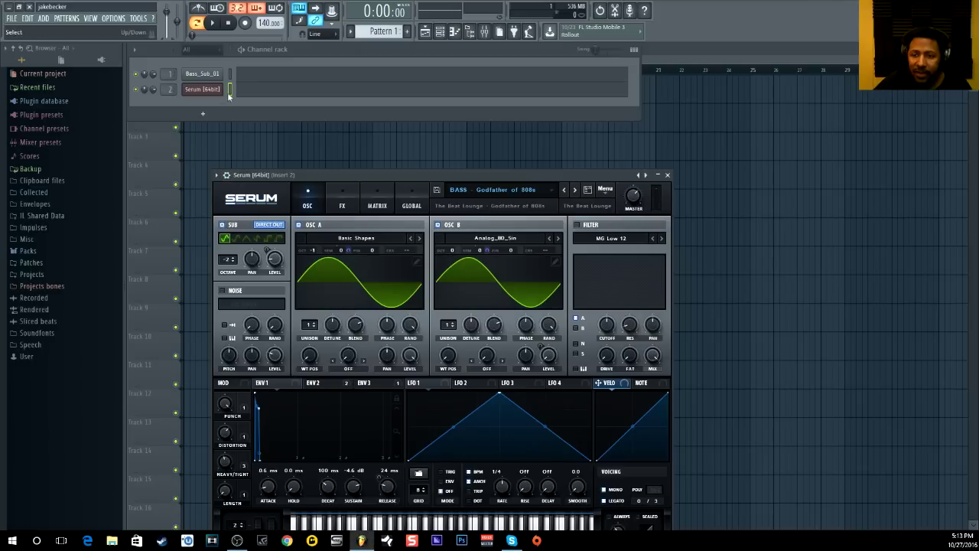
{"action": "left_click", "coordinate": [667, 174]}
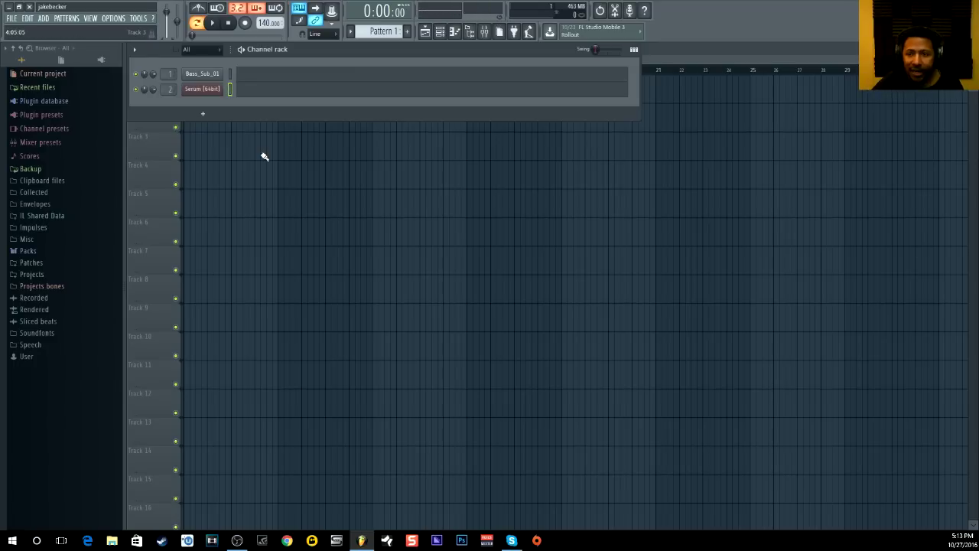
{"action": "left_click", "coordinate": [202, 90]}
{"action": "left_click_drag", "start_coordinate": [347, 178], "coordinate": [266, 127]}
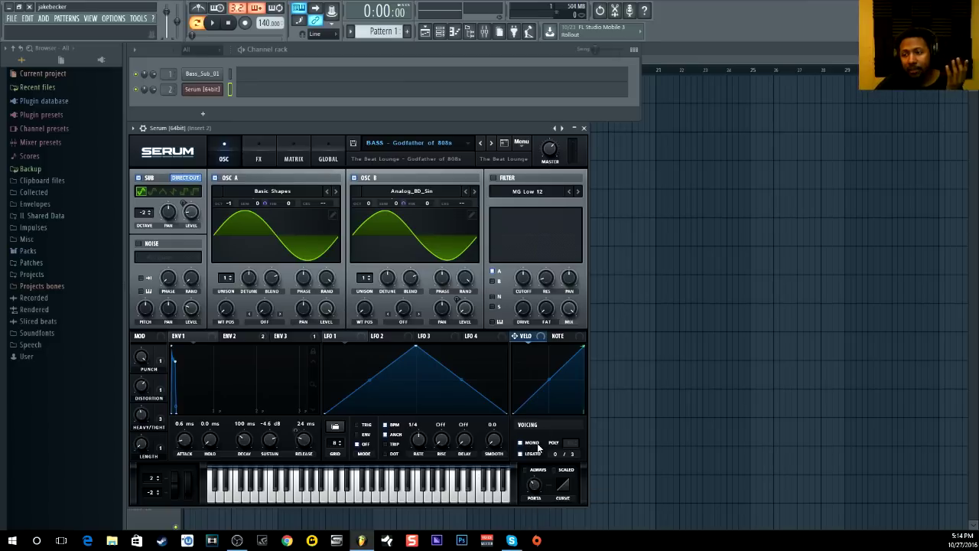
Step: Reopen Serum, examine its voicing section with the mono, legato and portamento controls, and close the plugin
{"action": "left_click", "coordinate": [584, 128]}
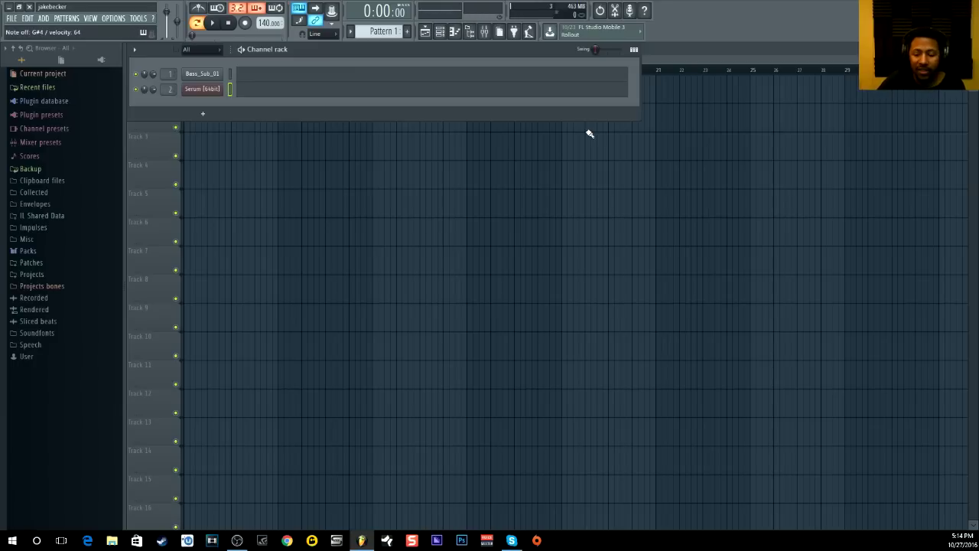
{"action": "left_click", "coordinate": [207, 91]}
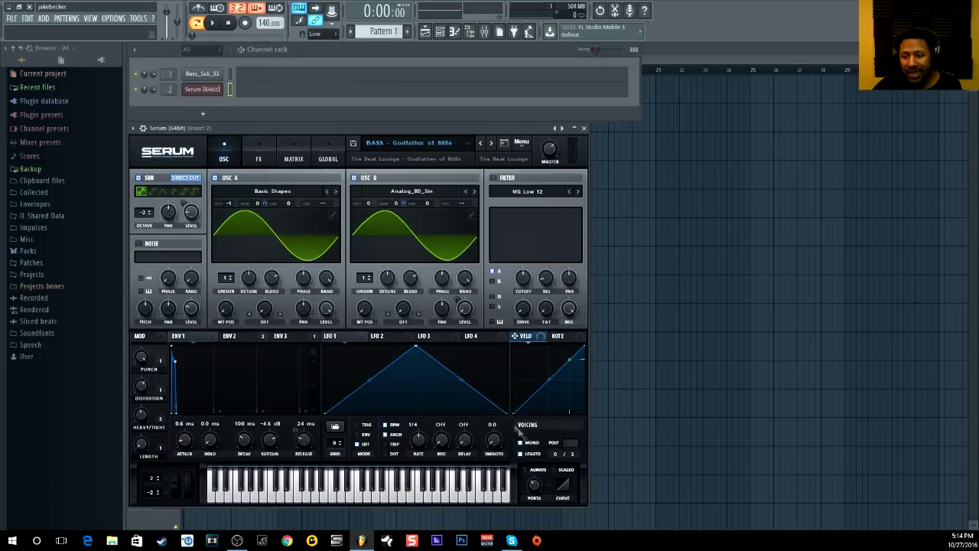
{"action": "left_click_drag", "start_coordinate": [540, 485], "coordinate": [530, 426]}
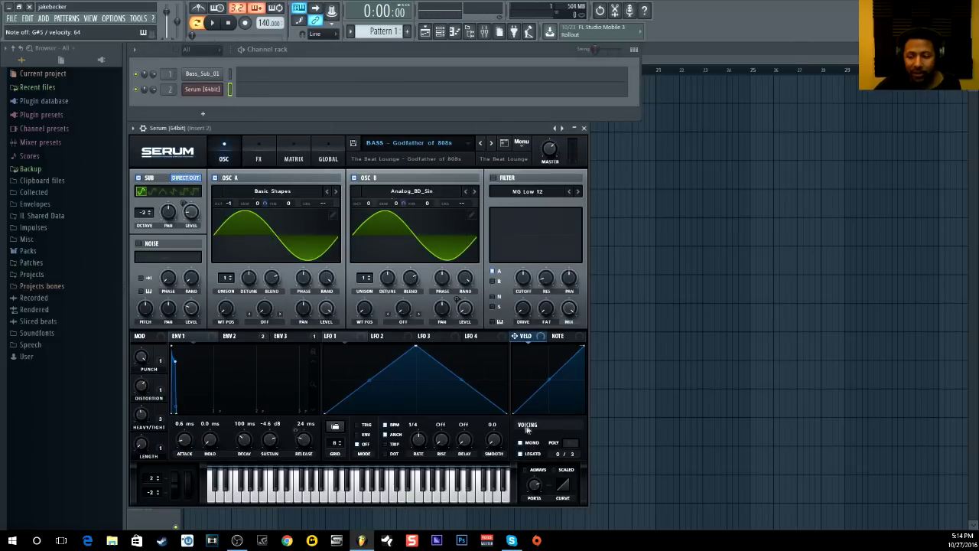
{"action": "left_click", "coordinate": [584, 129]}
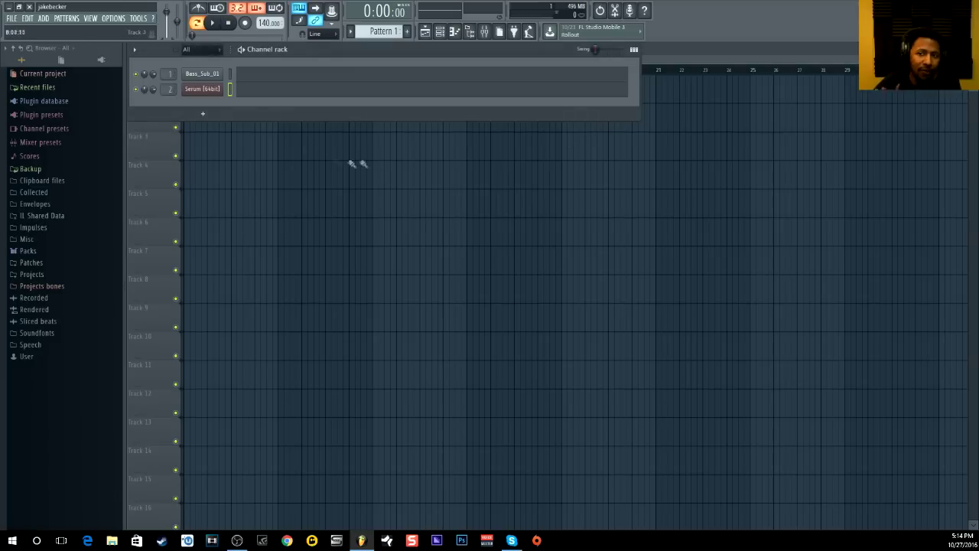
Step: Open the volume envelope settings of the Bass_Sub_01 sampler channel
{"action": "left_click", "coordinate": [204, 74]}
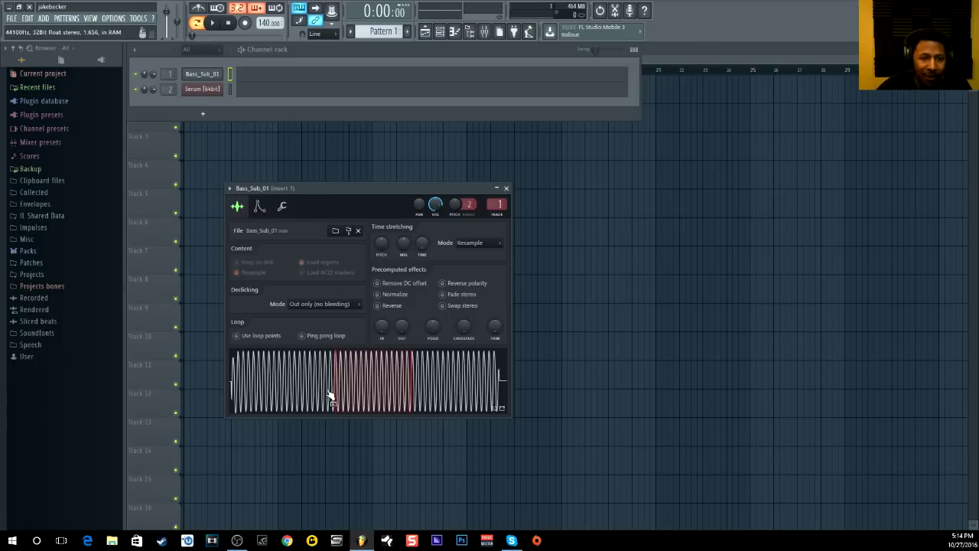
{"action": "left_click", "coordinate": [260, 207]}
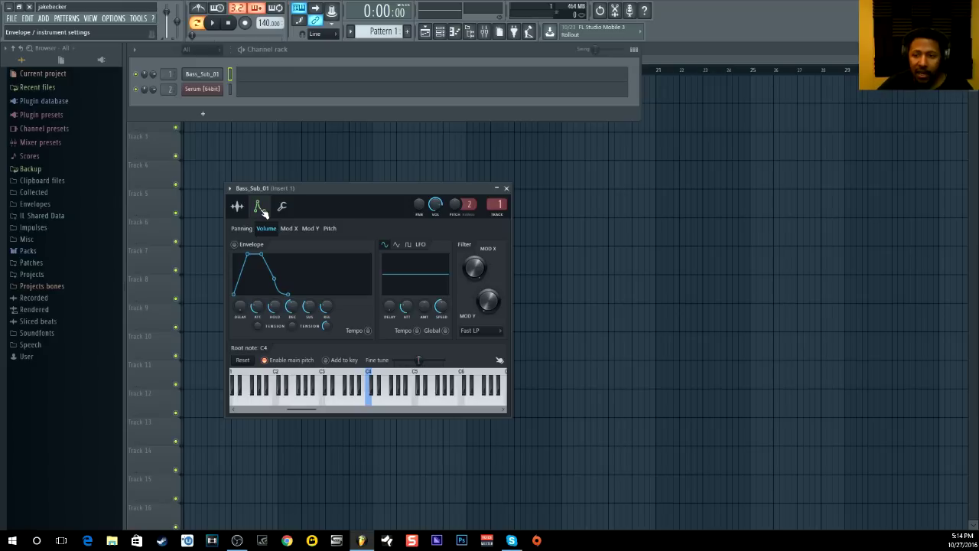
Step: Try the Cut itself option on the Bass_Sub_01 channel and switch it off again
{"action": "right_click", "coordinate": [213, 79]}
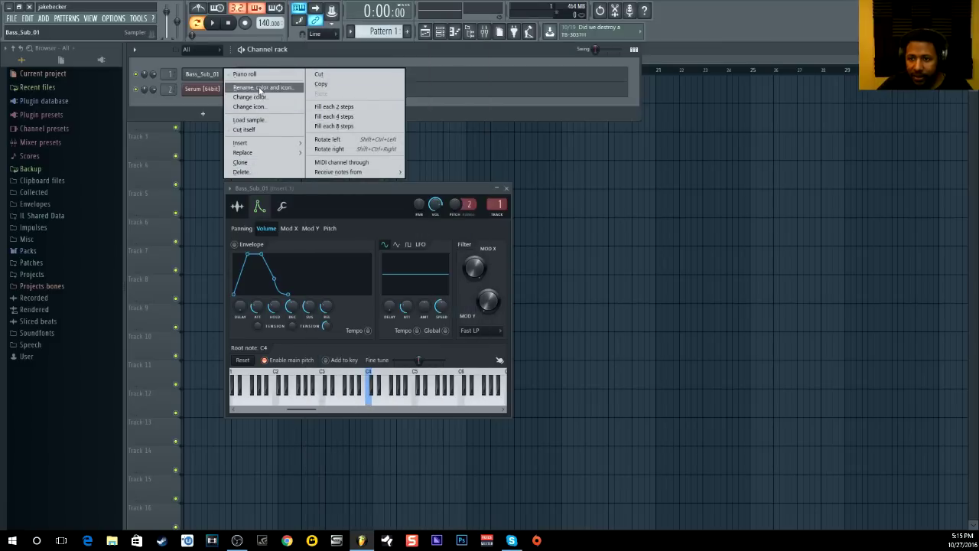
{"action": "left_click", "coordinate": [248, 131]}
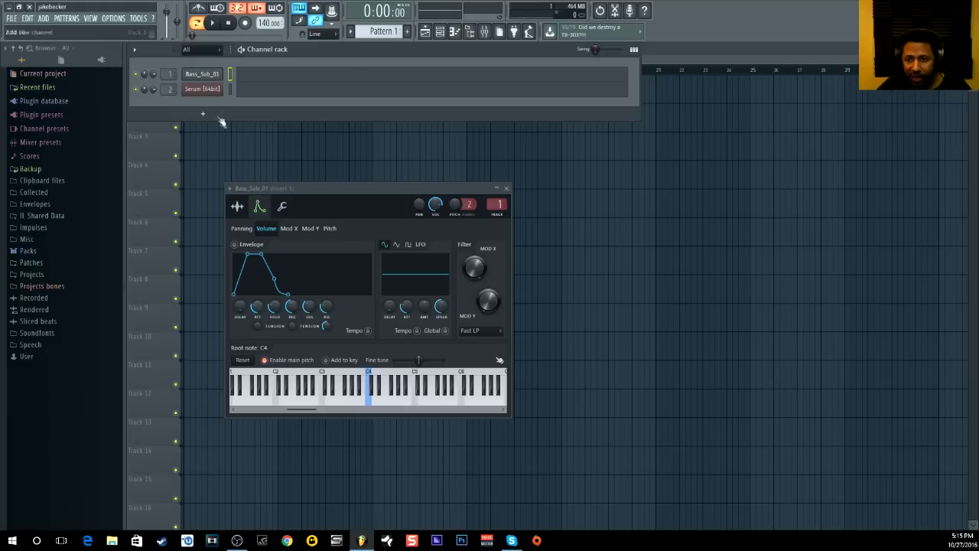
{"action": "right_click", "coordinate": [218, 90]}
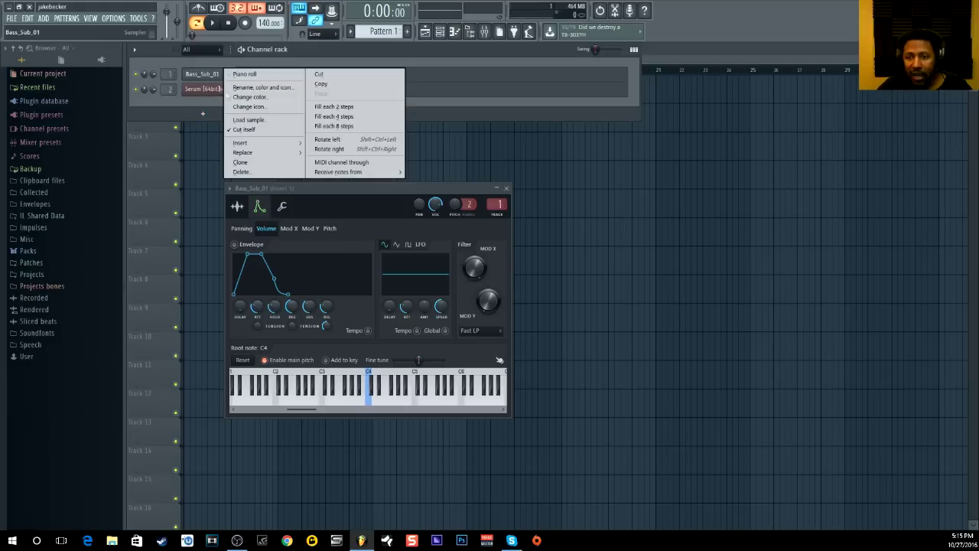
{"action": "left_click", "coordinate": [263, 130]}
Step: Enable Bass_Sub_01's volume envelope with hold at maximum and attack, decay, sustain and release at minimum, and audition a few notes
{"action": "left_click", "coordinate": [237, 206]}
{"action": "left_click", "coordinate": [259, 207]}
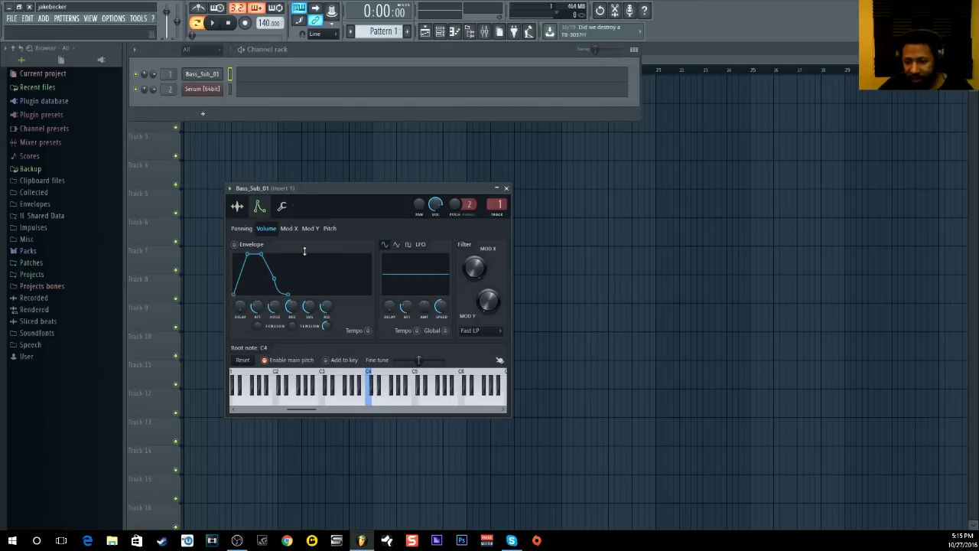
{"action": "mouse_move", "coordinate": [274, 306]}
{"action": "left_mouse_down"}
{"action": "mouse_move", "coordinate": [277, 285]}
{"action": "mouse_move", "coordinate": [294, 327]}
{"action": "mouse_move", "coordinate": [331, 309]}
{"action": "mouse_move", "coordinate": [328, 325]}
{"action": "mouse_move", "coordinate": [279, 323]}
{"action": "mouse_move", "coordinate": [273, 291]}
{"action": "left_mouse_up"}
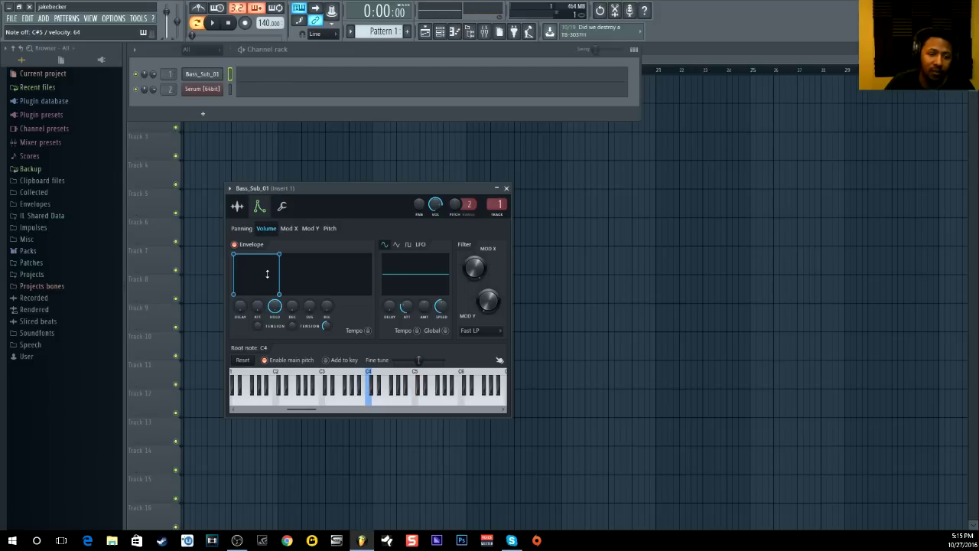
{"action": "key", "text": "s"}
{"action": "key", "text": "s"}
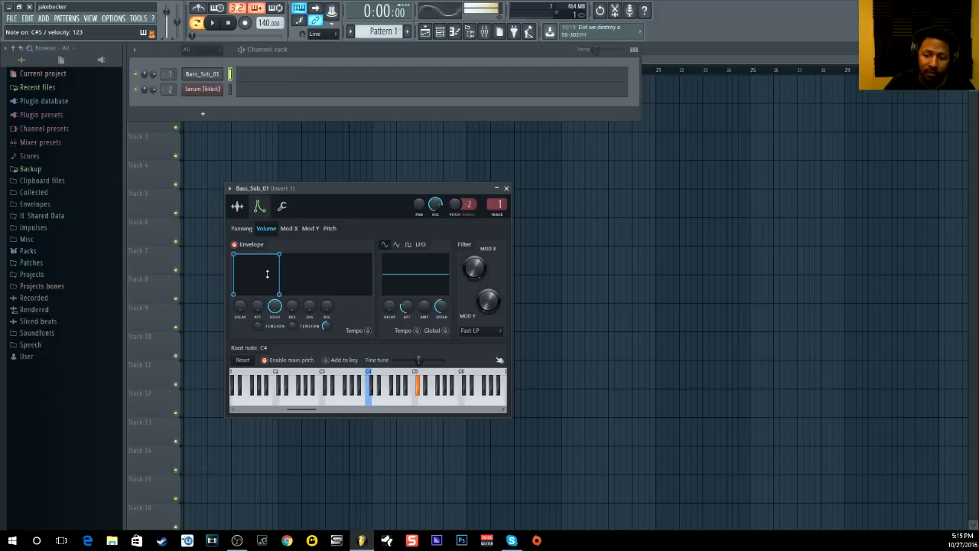
{"action": "key", "text": "s"}
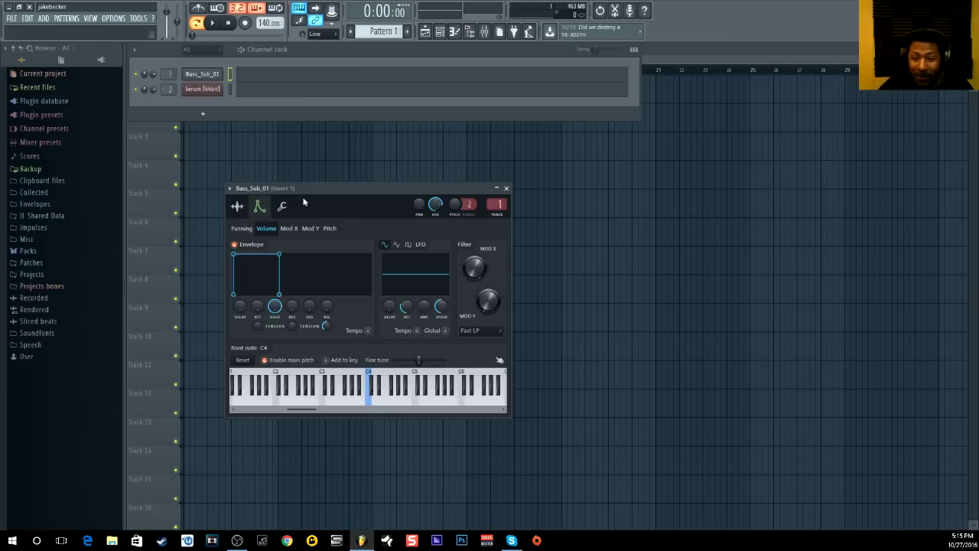
Step: Enable Porta and Mono in Bass_Sub_01's polyphony settings and compare them with Serum's voicing controls
{"action": "left_click", "coordinate": [283, 208]}
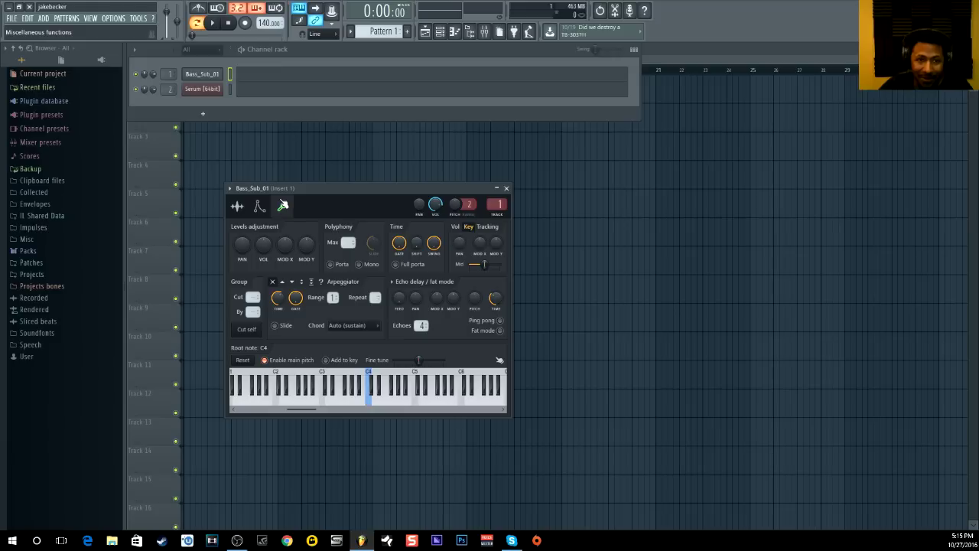
{"action": "left_click", "coordinate": [337, 264]}
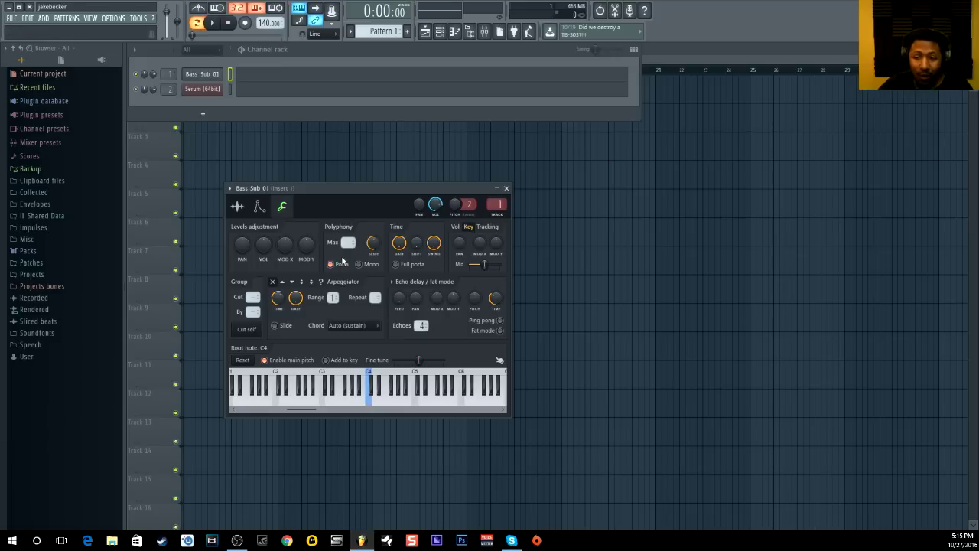
{"action": "left_click", "coordinate": [366, 266]}
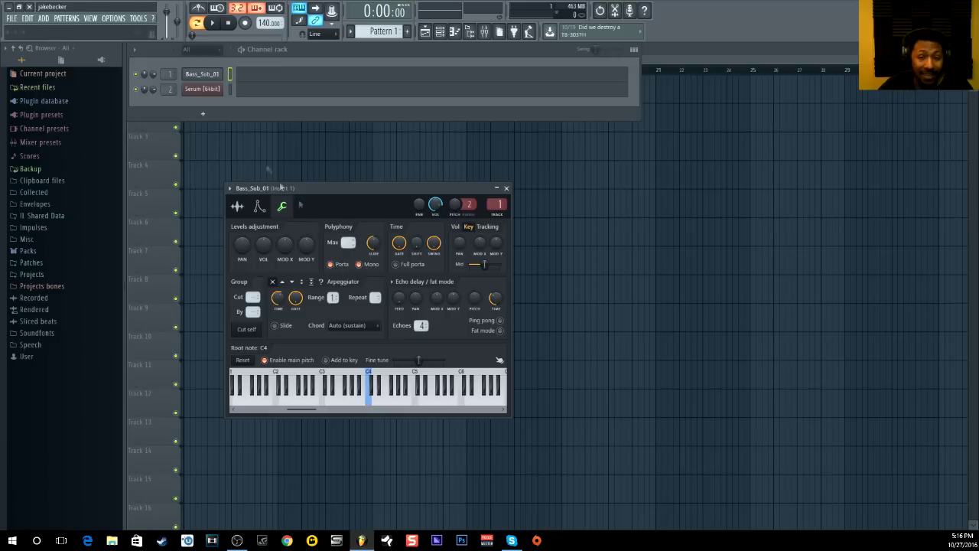
{"action": "left_click", "coordinate": [203, 89]}
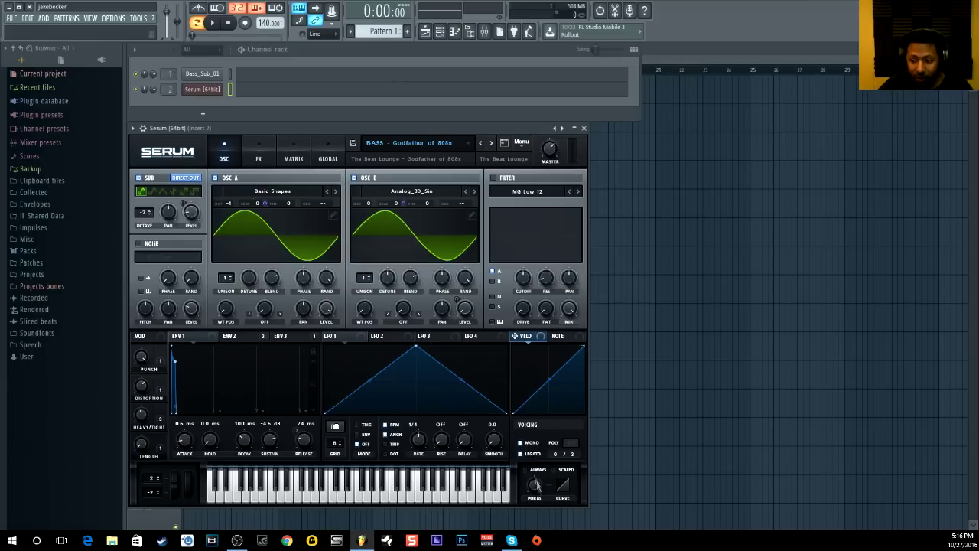
{"action": "left_click", "coordinate": [203, 82]}
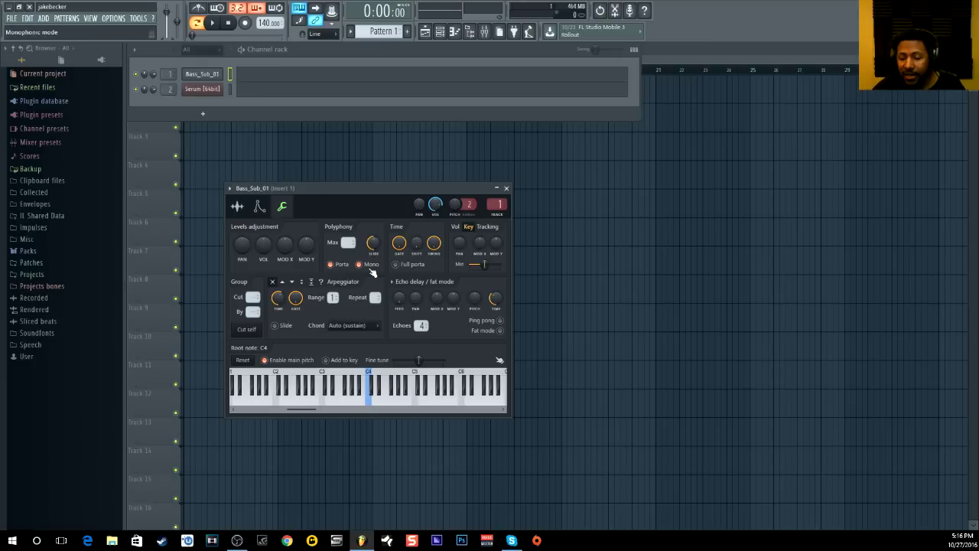
Step: Try Bass_Sub_01 with Mono and Porta switched off and on while auditioning notes, and lower the portamento slide time
{"action": "left_click", "coordinate": [367, 264]}
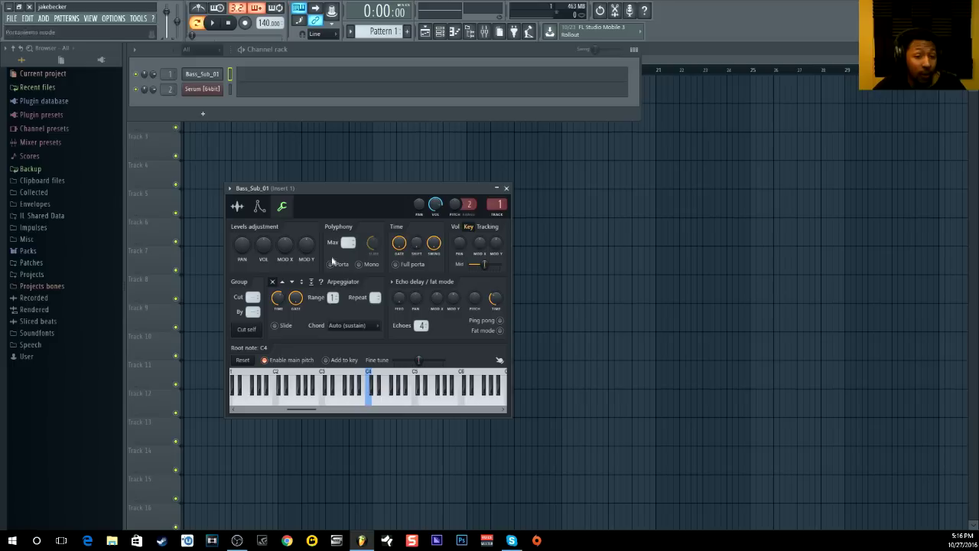
{"action": "left_click", "coordinate": [330, 264]}
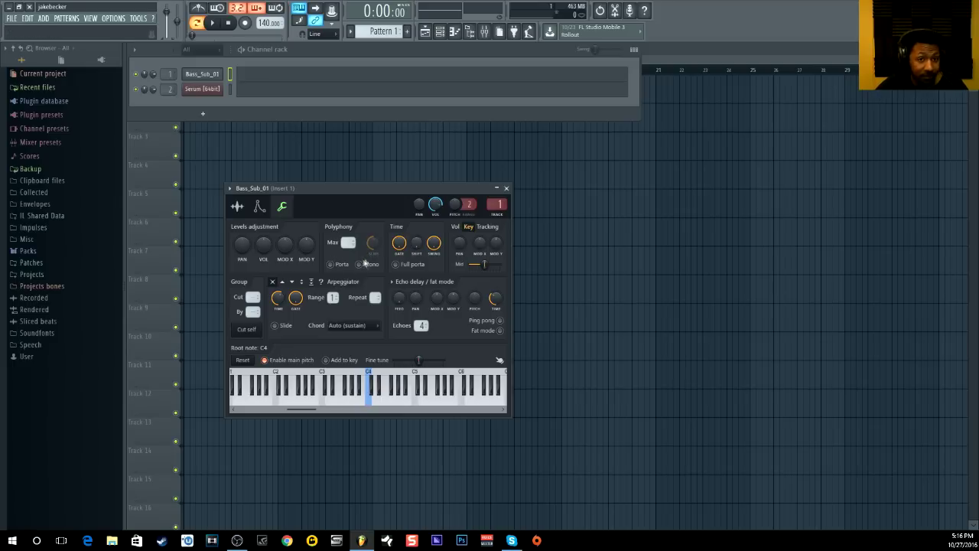
{"action": "left_click", "coordinate": [341, 267]}
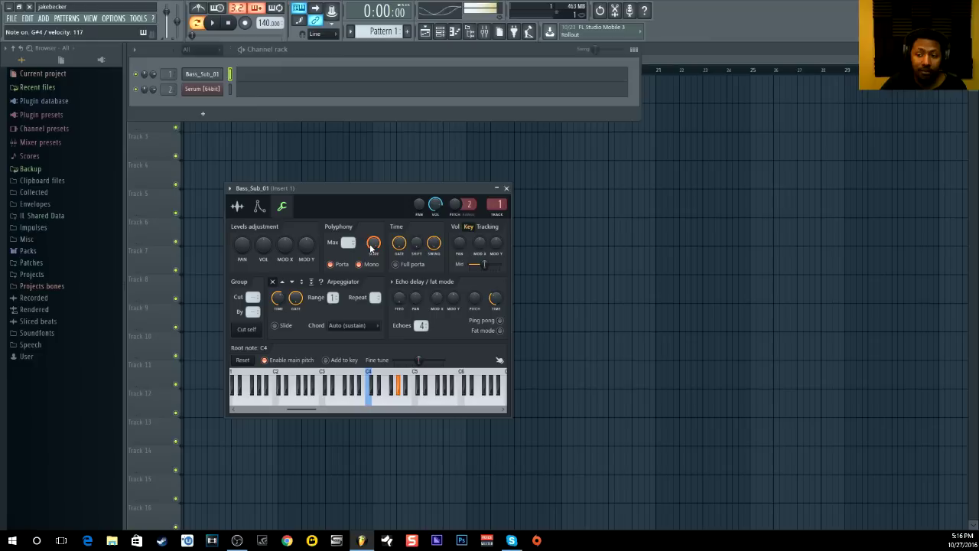
{"action": "left_click_drag", "start_coordinate": [371, 247], "coordinate": [371, 256]}
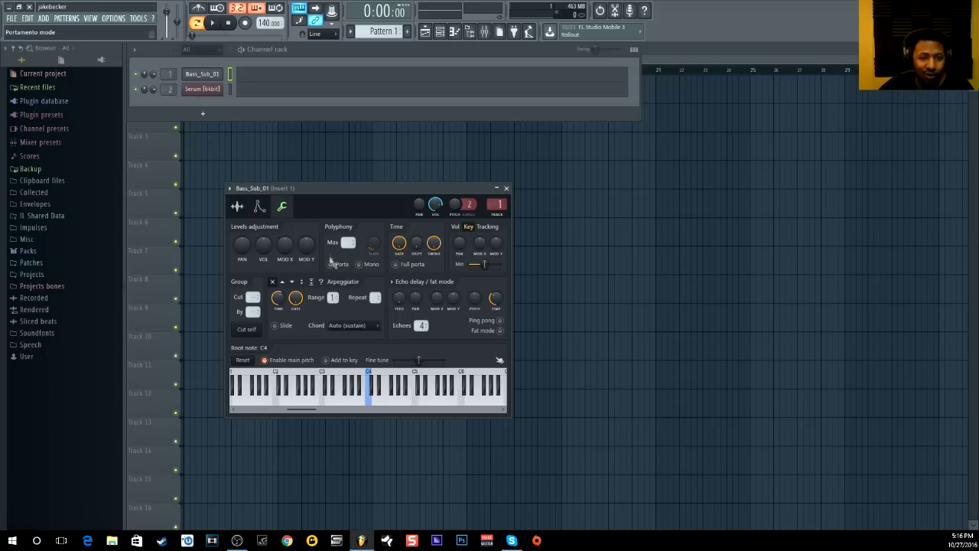
Step: Open Bass_Sub_01's piano roll, place a C5 note three steps long at the start of bar 1, and play it
{"action": "left_click", "coordinate": [252, 83]}
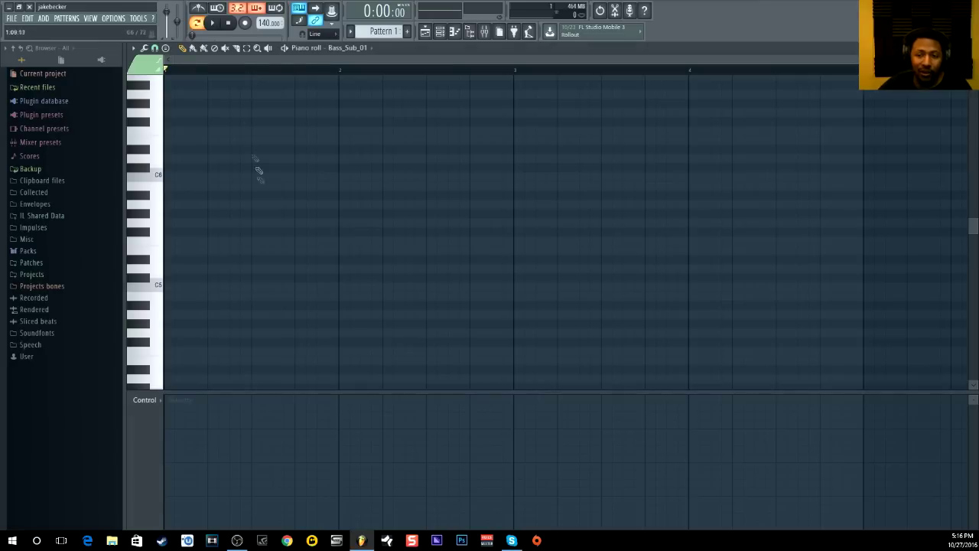
{"action": "left_click", "coordinate": [179, 287]}
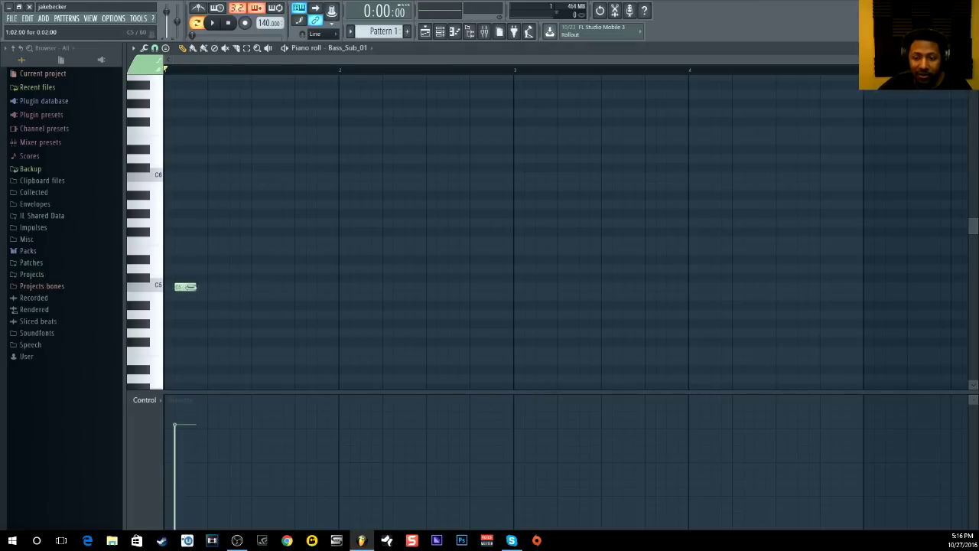
{"action": "left_click_drag", "start_coordinate": [201, 287], "coordinate": [190, 287]}
{"action": "key", "text": "space"}
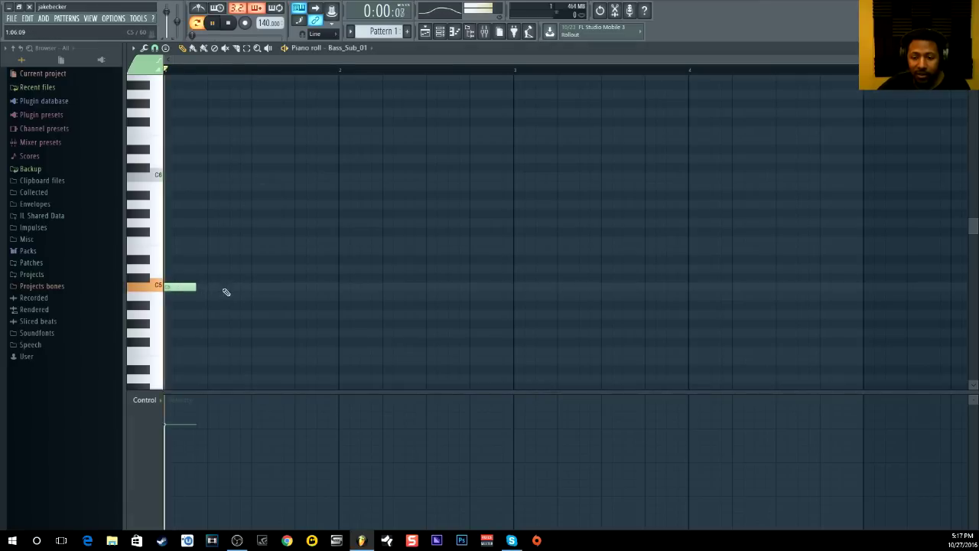
Step: Add four more three-step C5 notes with gaps between them across bars 1 and 2 while the pattern plays, and stop playback
{"action": "left_click", "coordinate": [231, 287]}
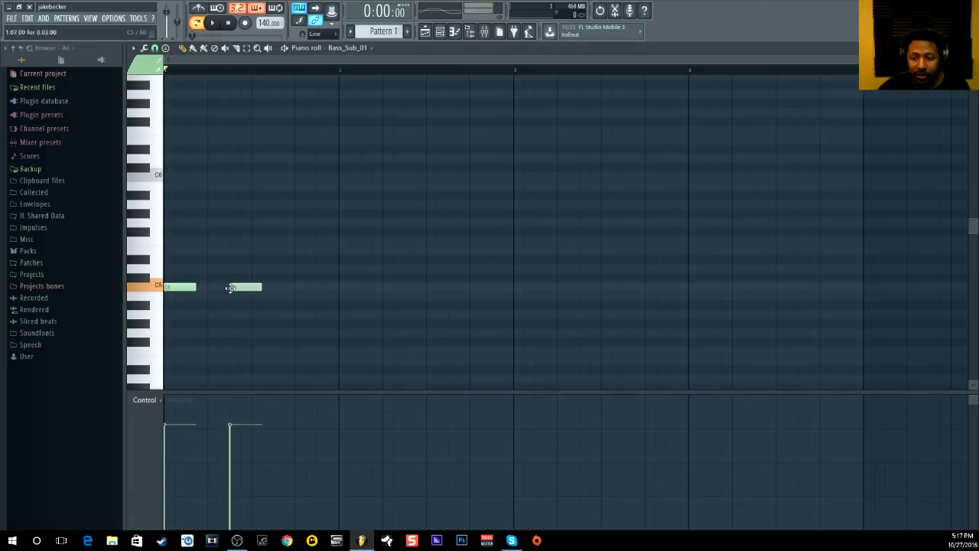
{"action": "left_click", "coordinate": [301, 289]}
{"action": "left_click", "coordinate": [365, 289]}
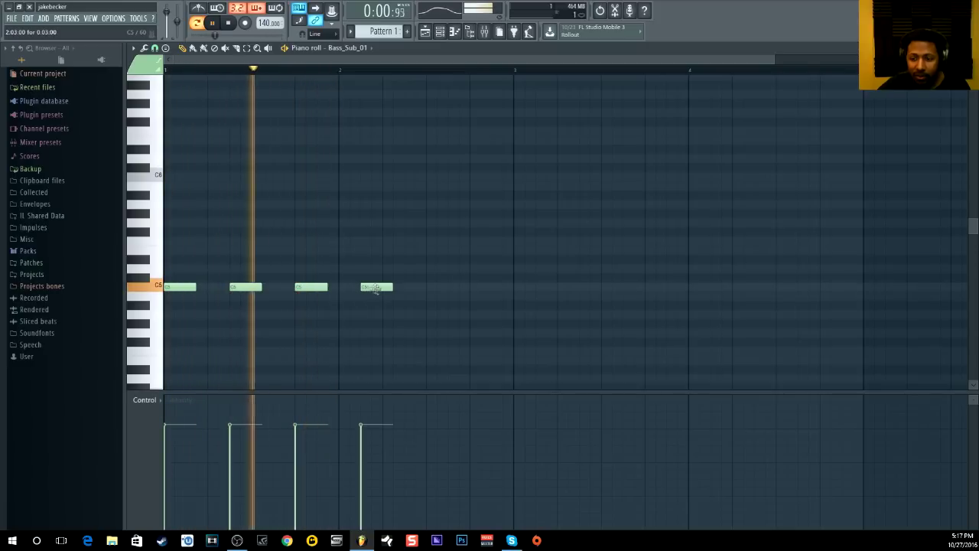
{"action": "left_click", "coordinate": [437, 290]}
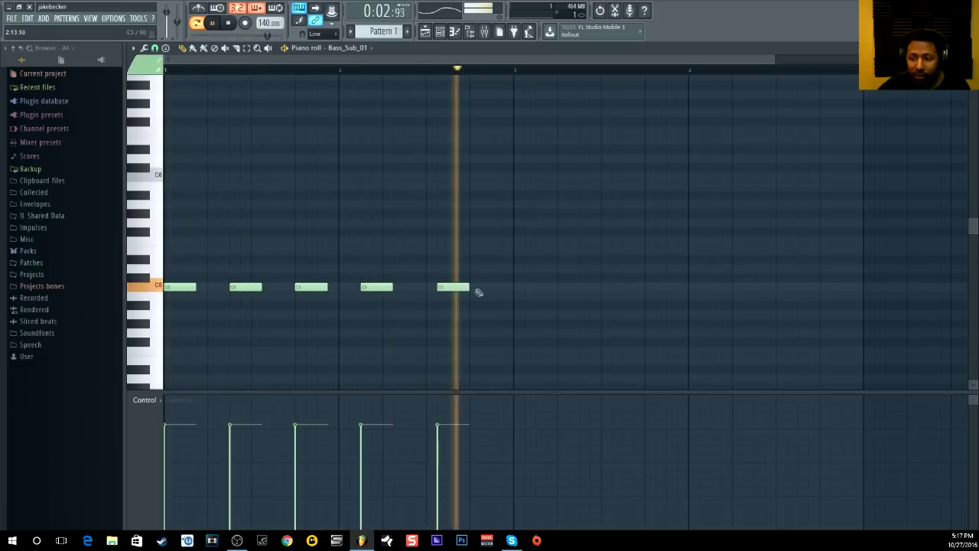
{"action": "key", "text": "space"}
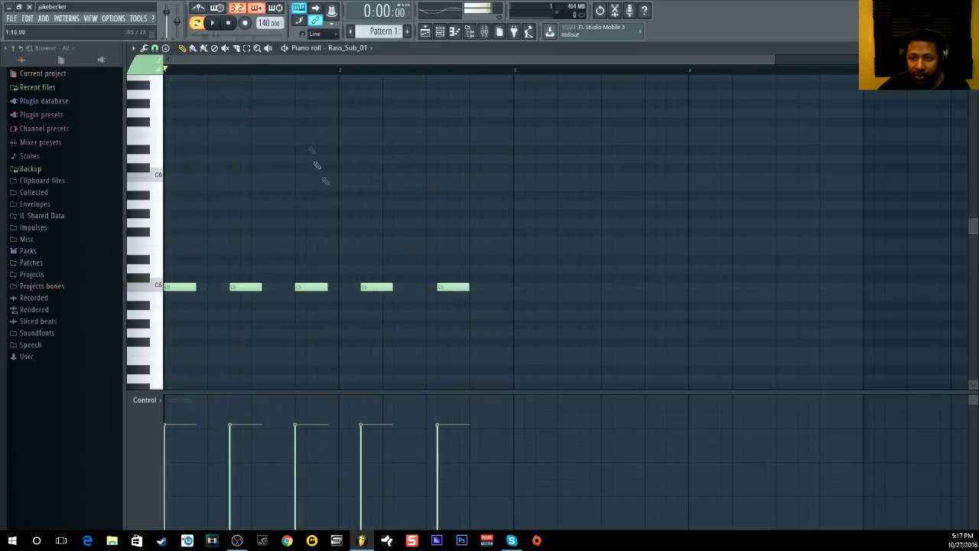
Step: Play the pattern with the metronome on and shift the fifth C5 note one step earlier
{"action": "left_click", "coordinate": [209, 23]}
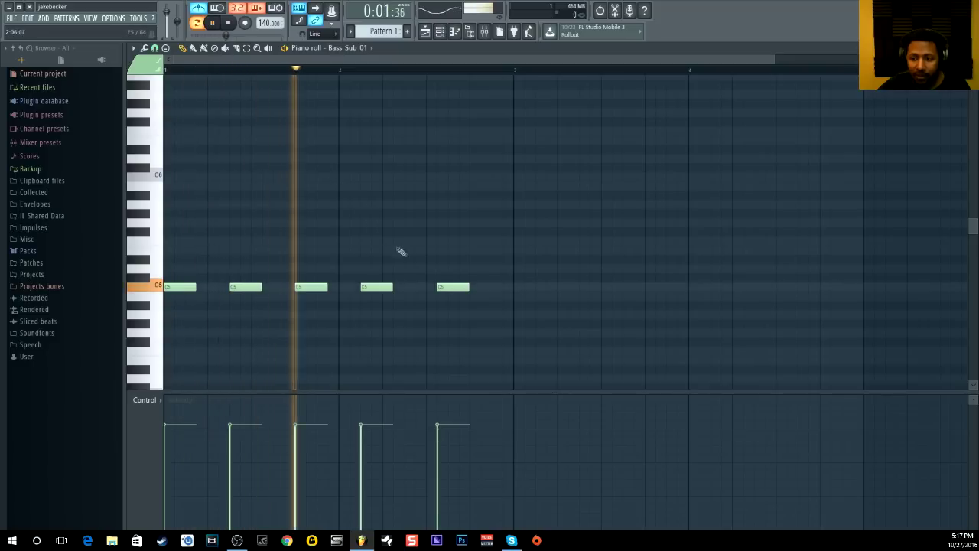
{"action": "left_click_drag", "start_coordinate": [455, 285], "coordinate": [447, 284]}
{"action": "key", "text": "space"}
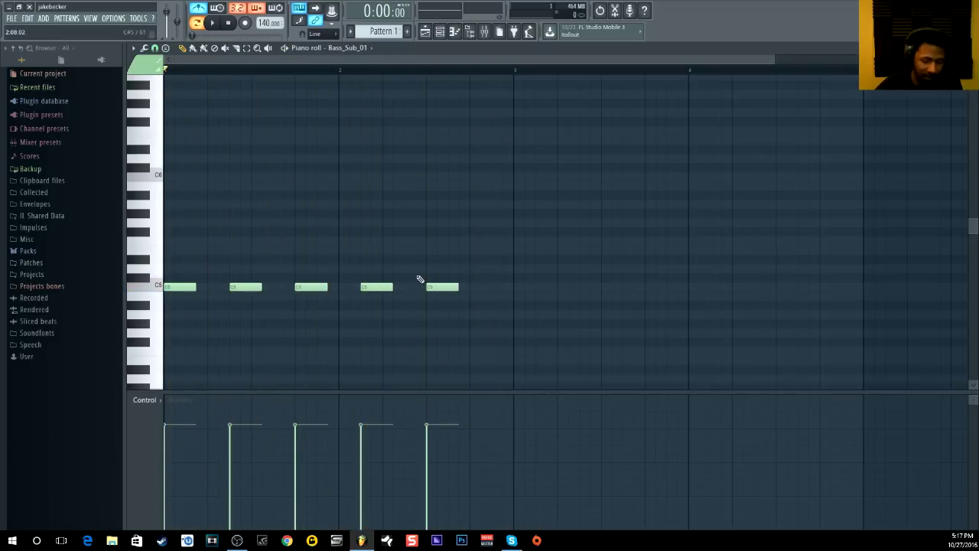
Step: Apply legato to the C5 notes so each reaches the following one, extend the last to the end of bar 2, and play the pattern
{"action": "key", "text": "ctrl+l"}
{"action": "left_click_drag", "start_coordinate": [458, 287], "coordinate": [517, 289]}
{"action": "key", "text": "space"}
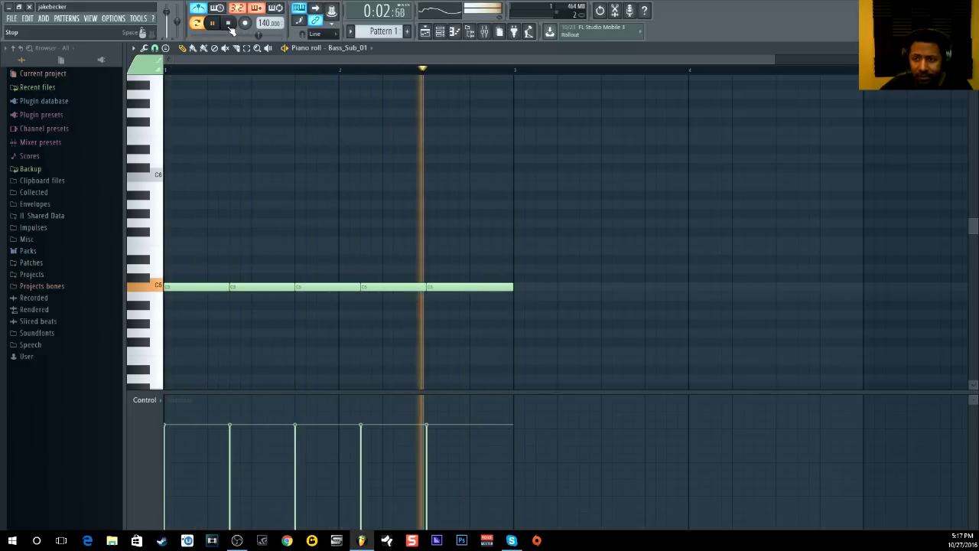
Step: Add two-step C6 notes at steps 3 and 15 of bar 1 and step 15 of bar 2, and play the pattern
{"action": "left_click", "coordinate": [230, 25]}
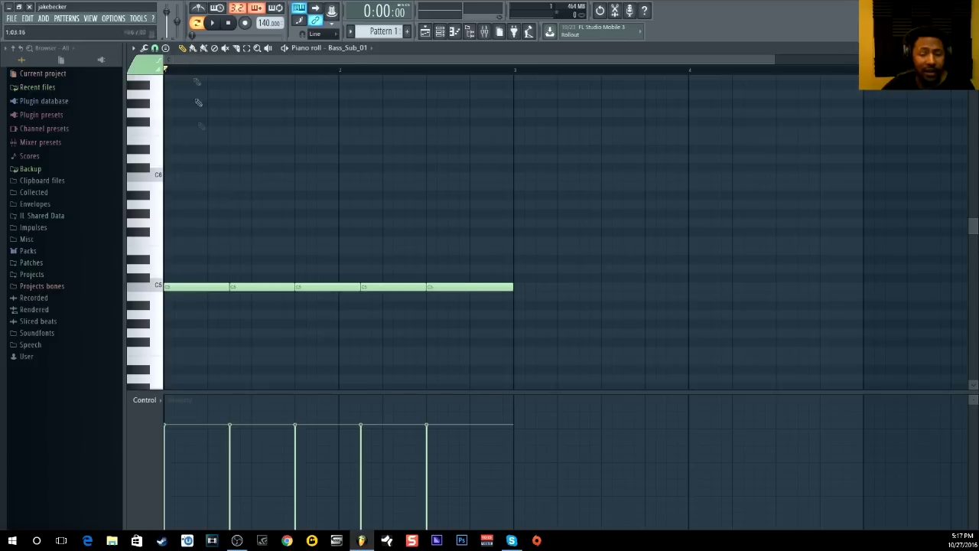
{"action": "left_click", "coordinate": [192, 177]}
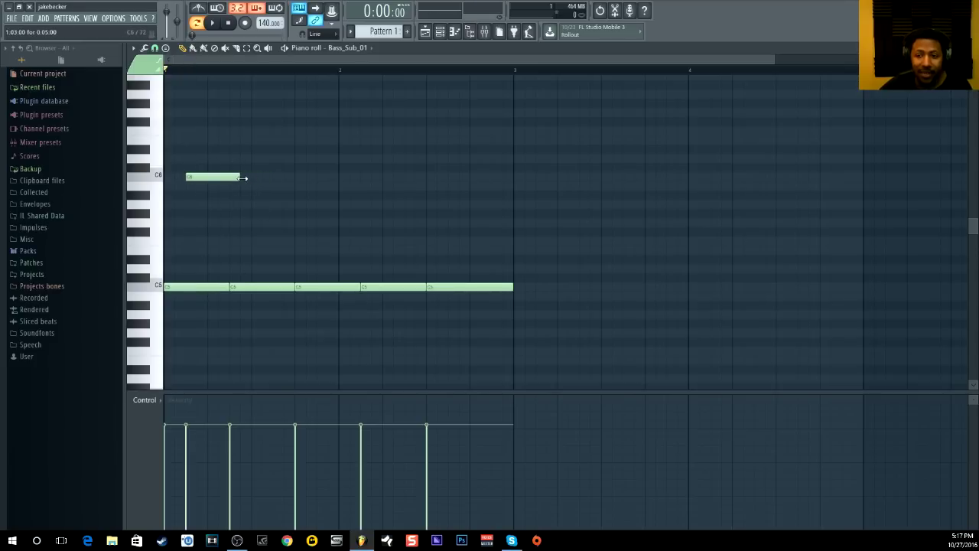
{"action": "key", "text": "space"}
{"action": "key", "text": "space"}
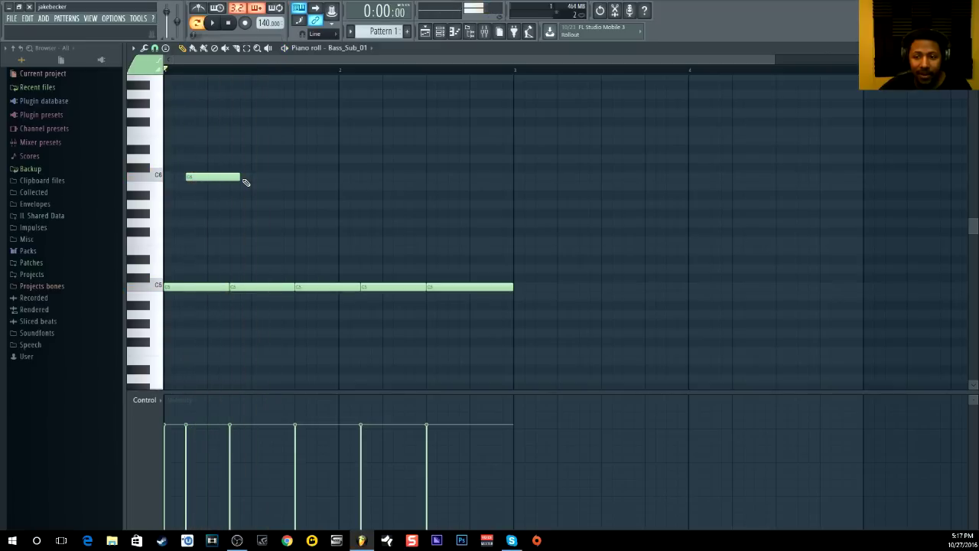
{"action": "key", "text": "space"}
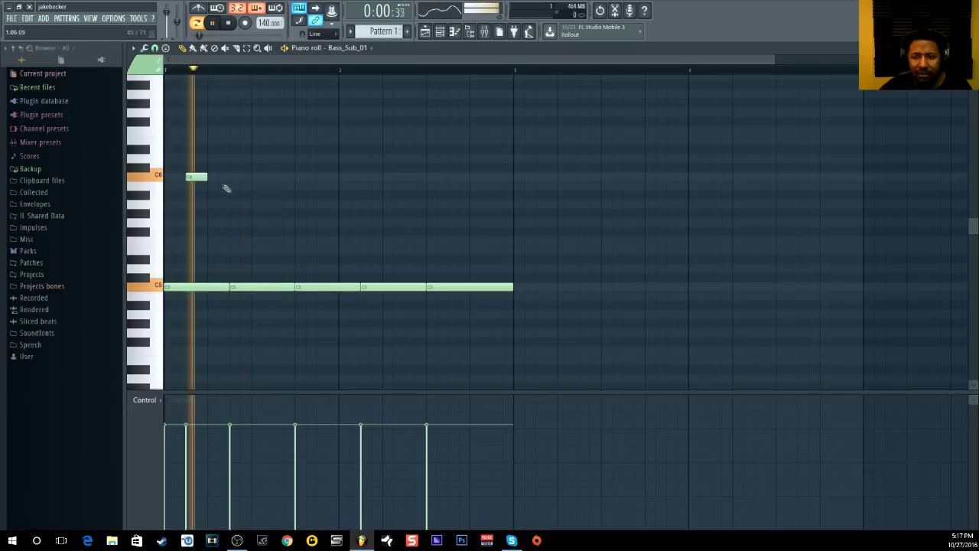
{"action": "left_click", "coordinate": [326, 177]}
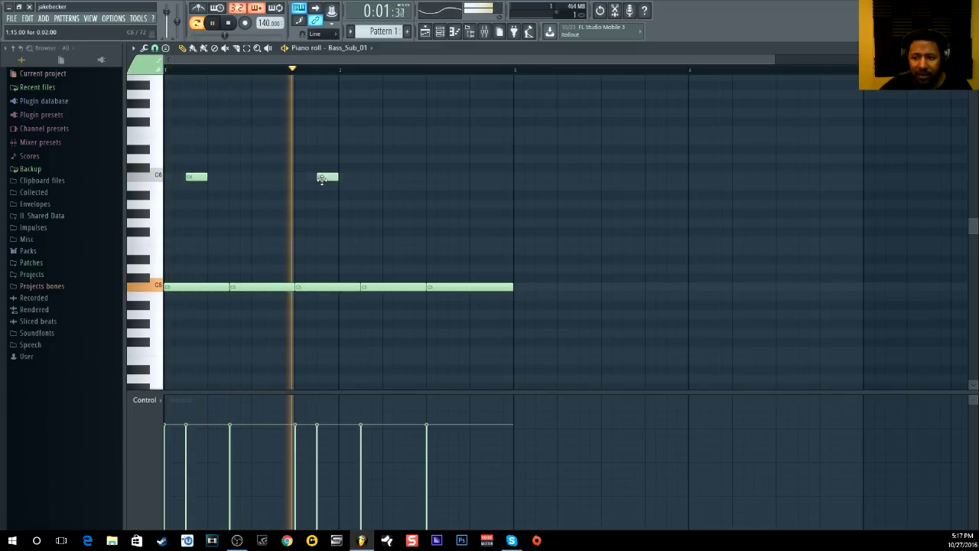
{"action": "left_click", "coordinate": [494, 177]}
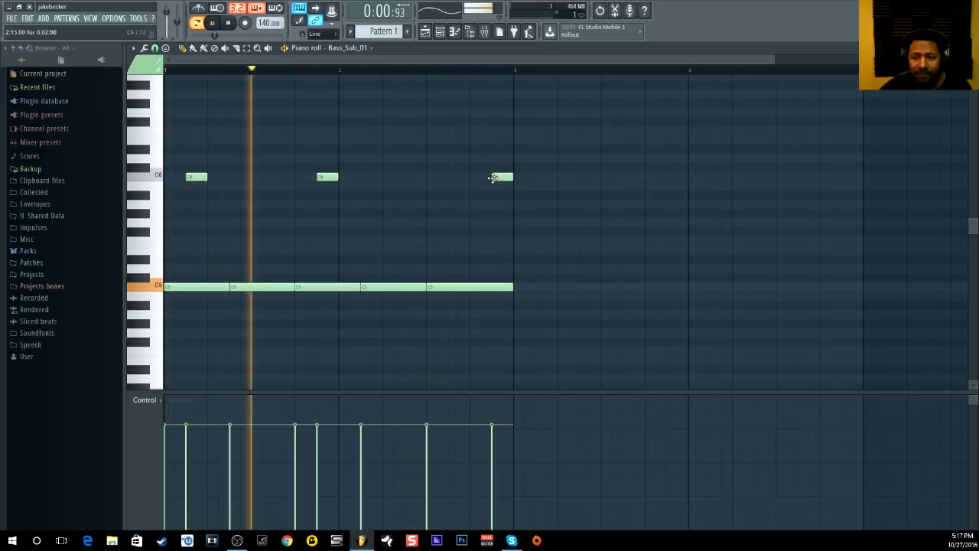
{"action": "key", "text": "space"}
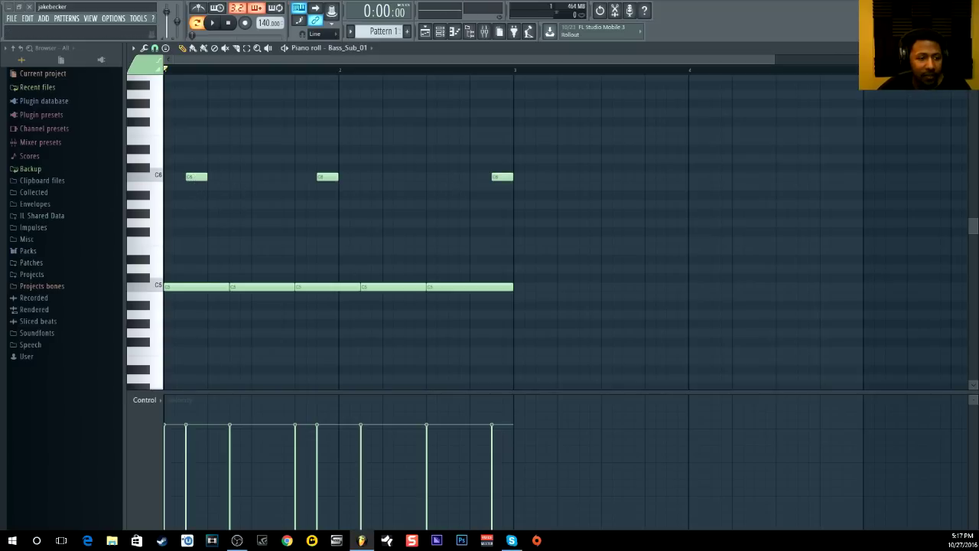
Step: Turn the three C6 notes into slide notes and play the pattern
{"action": "double_click", "coordinate": [327, 177]}
{"action": "left_click_drag", "start_coordinate": [348, 188], "coordinate": [482, 207]}
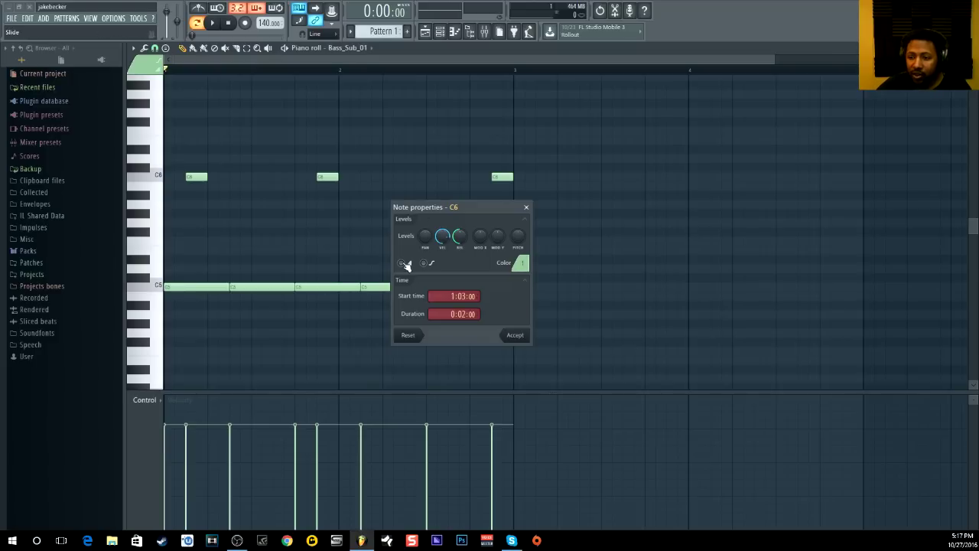
{"action": "left_click", "coordinate": [514, 336]}
{"action": "right_click", "coordinate": [329, 177]}
{"action": "right_click", "coordinate": [497, 179]}
{"action": "left_click", "coordinate": [322, 179]}
{"action": "left_click", "coordinate": [498, 179]}
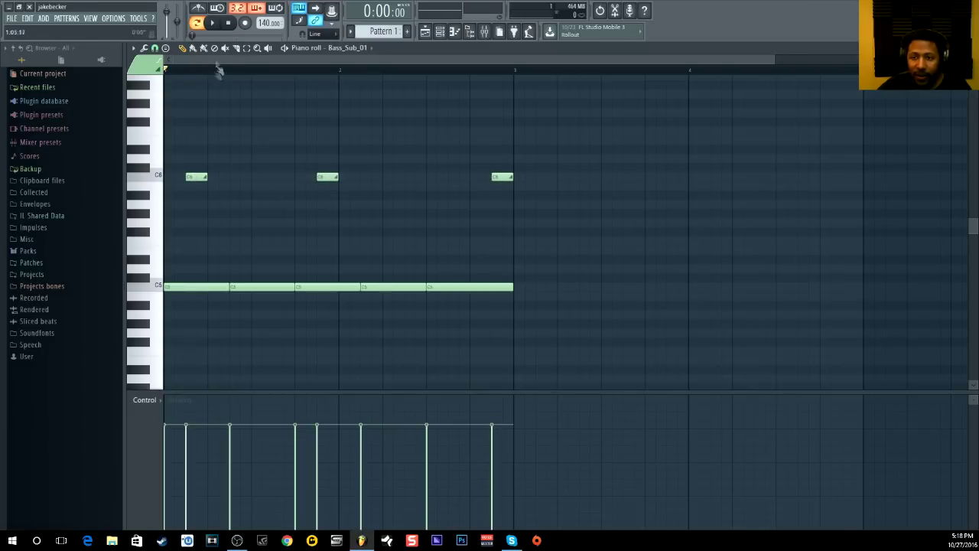
{"action": "left_click", "coordinate": [213, 23]}
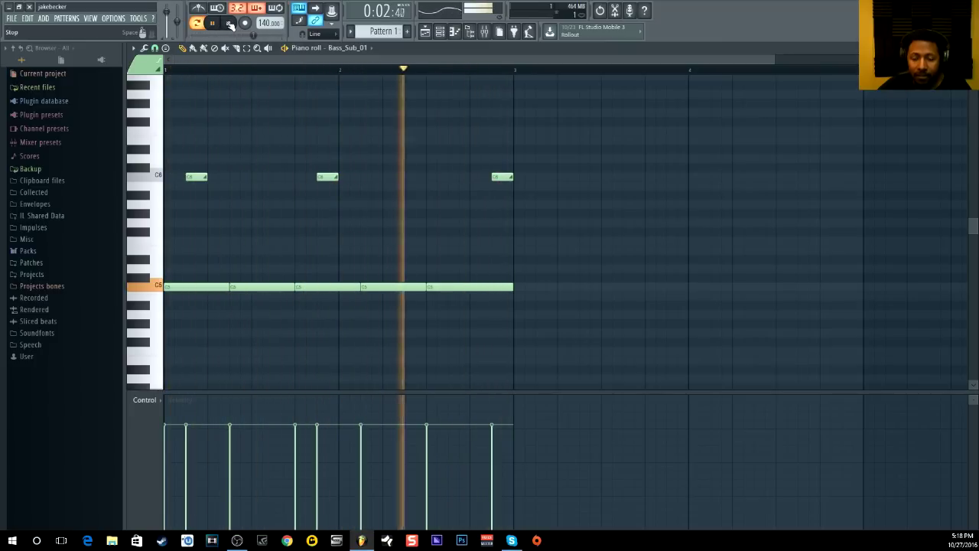
{"action": "left_click", "coordinate": [228, 23]}
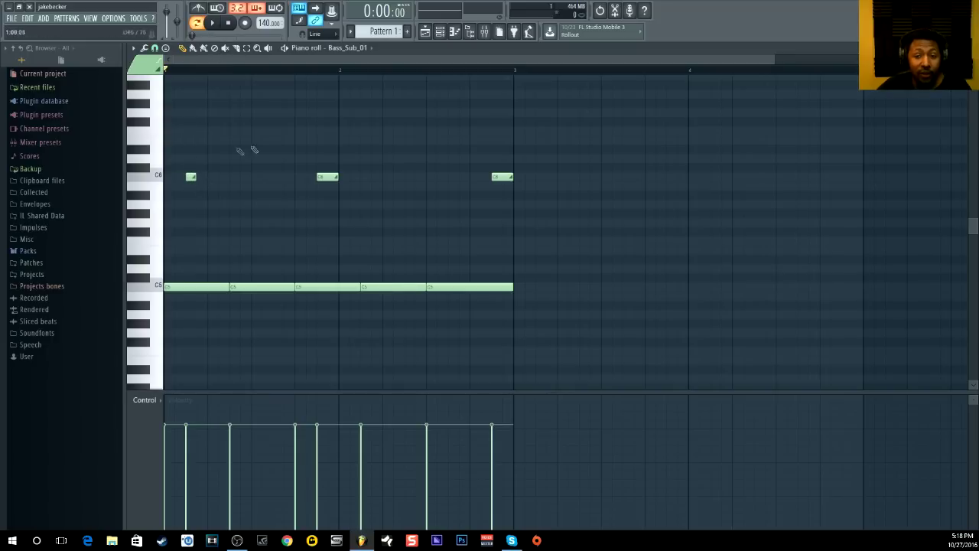
Step: Play the pattern with the first C6 slide note one step long, and again with it lengthened to ten steps
{"action": "left_click", "coordinate": [219, 27]}
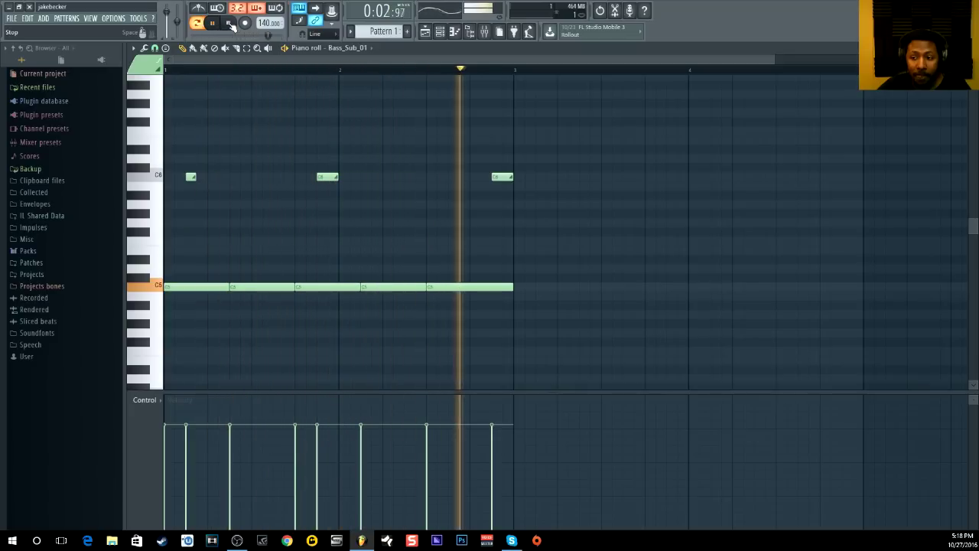
{"action": "left_click", "coordinate": [230, 26]}
{"action": "left_click_drag", "start_coordinate": [196, 177], "coordinate": [294, 178]}
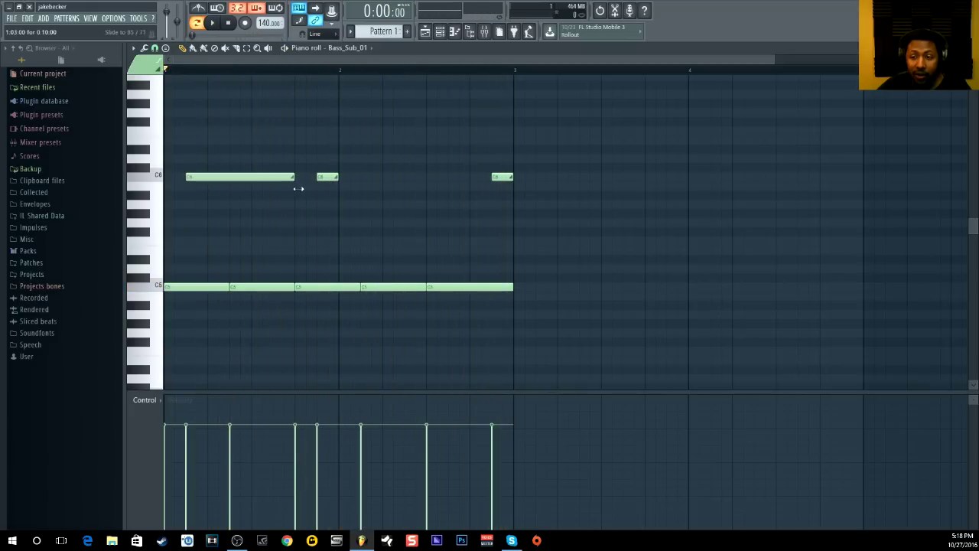
{"action": "left_click", "coordinate": [212, 24]}
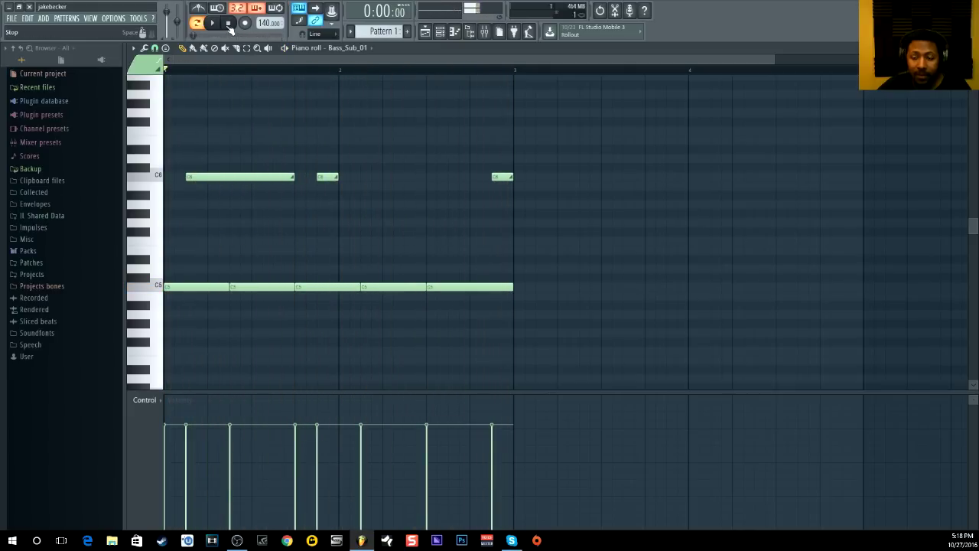
{"action": "key", "text": "space"}
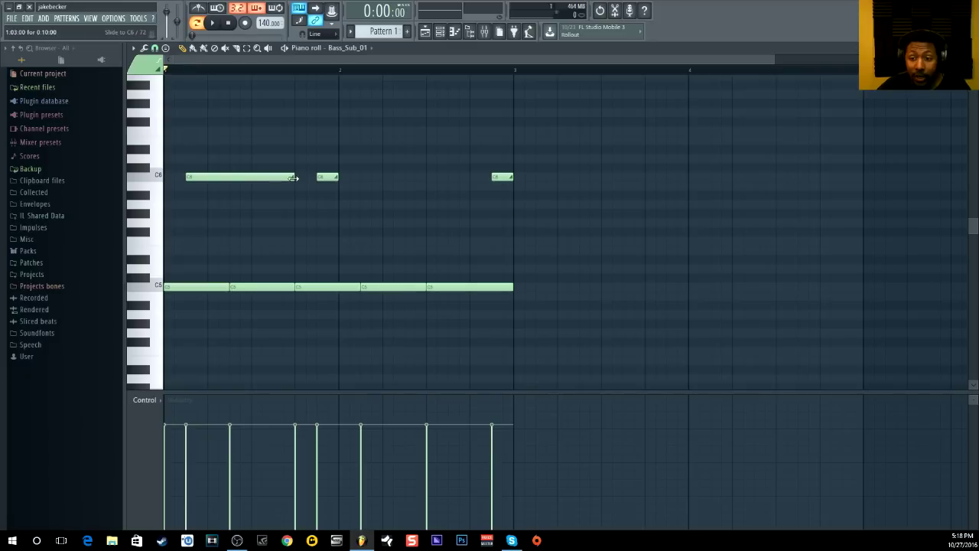
Step: Set the first C6 slide to two steps, add a one-step C5 slide at step 5 of bar 1, and play the pattern
{"action": "left_click_drag", "start_coordinate": [293, 177], "coordinate": [203, 179]}
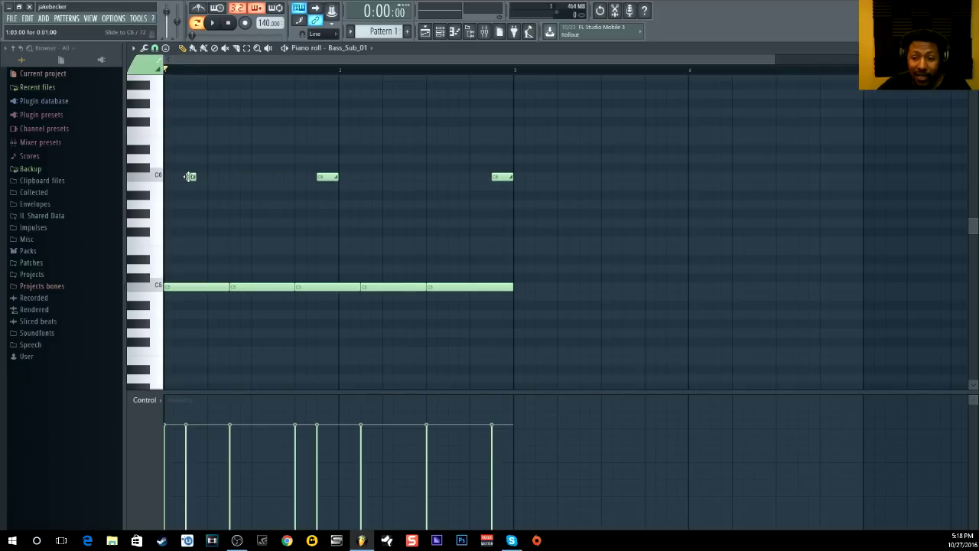
{"action": "left_click_drag", "start_coordinate": [202, 178], "coordinate": [205, 287]}
{"action": "left_click", "coordinate": [213, 23]}
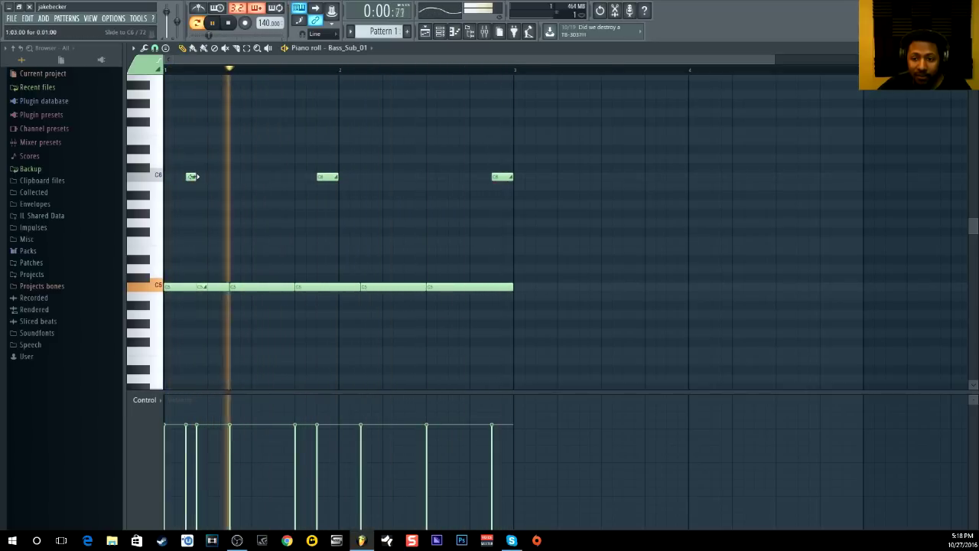
{"action": "left_click_drag", "start_coordinate": [202, 286], "coordinate": [210, 285]}
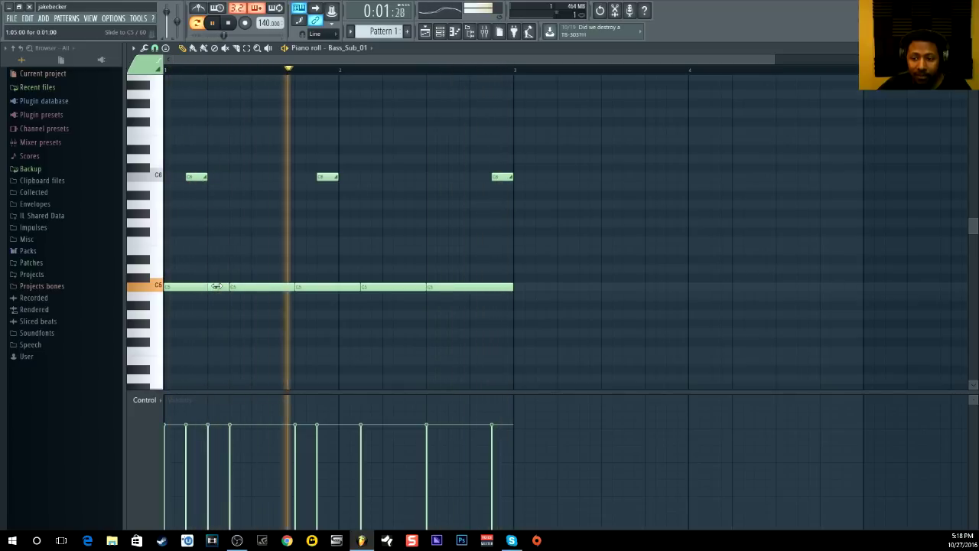
{"action": "key", "text": "space"}
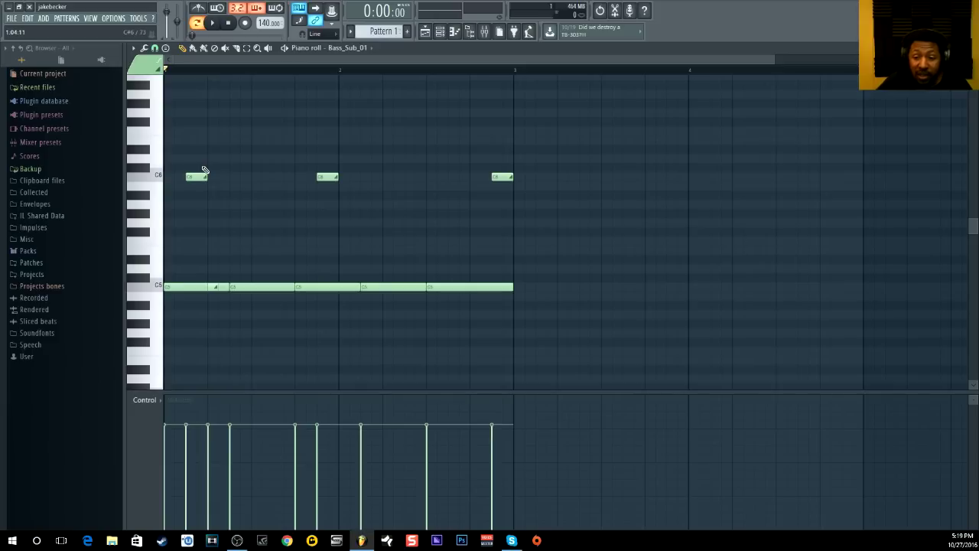
{"action": "double_click", "coordinate": [327, 287]}
{"action": "left_click_drag", "start_coordinate": [109, 177], "coordinate": [467, 155]}
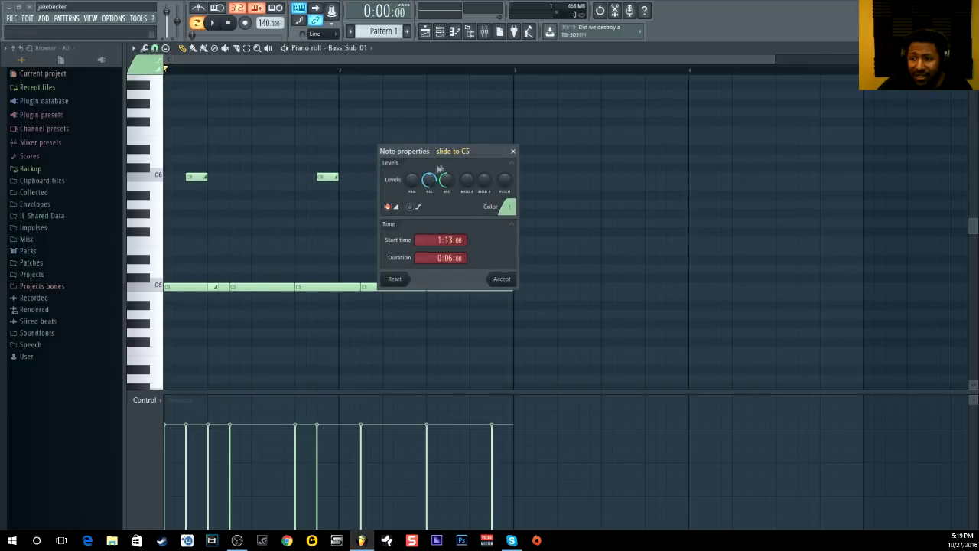
{"action": "left_click", "coordinate": [513, 151]}
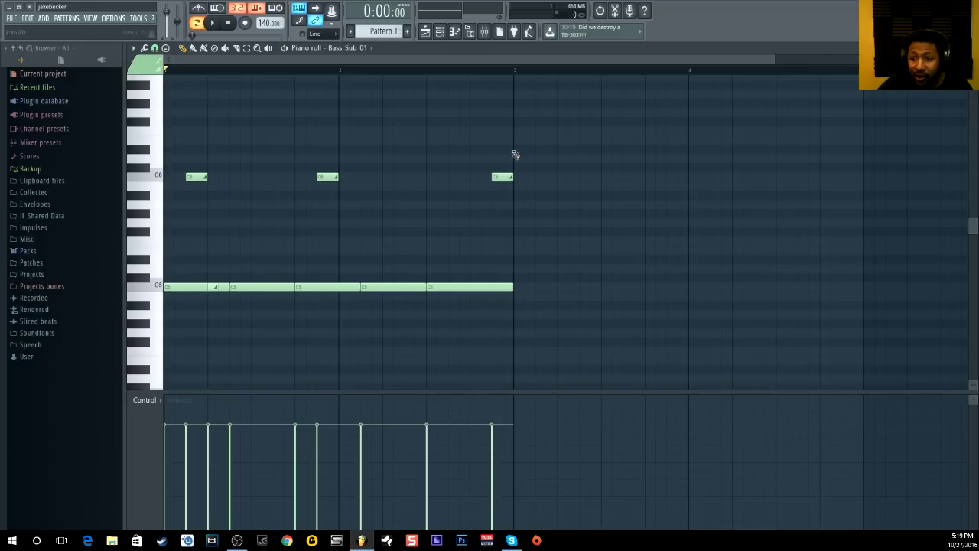
Step: Place two-step slide notes at E6, B5 and G5 in the middle of bar 2, and set the slide option in B5's properties
{"action": "left_click", "coordinate": [392, 140]}
{"action": "left_click", "coordinate": [414, 185]}
{"action": "left_click", "coordinate": [447, 222]}
{"action": "double_click", "coordinate": [415, 186]}
{"action": "left_click", "coordinate": [321, 259]}
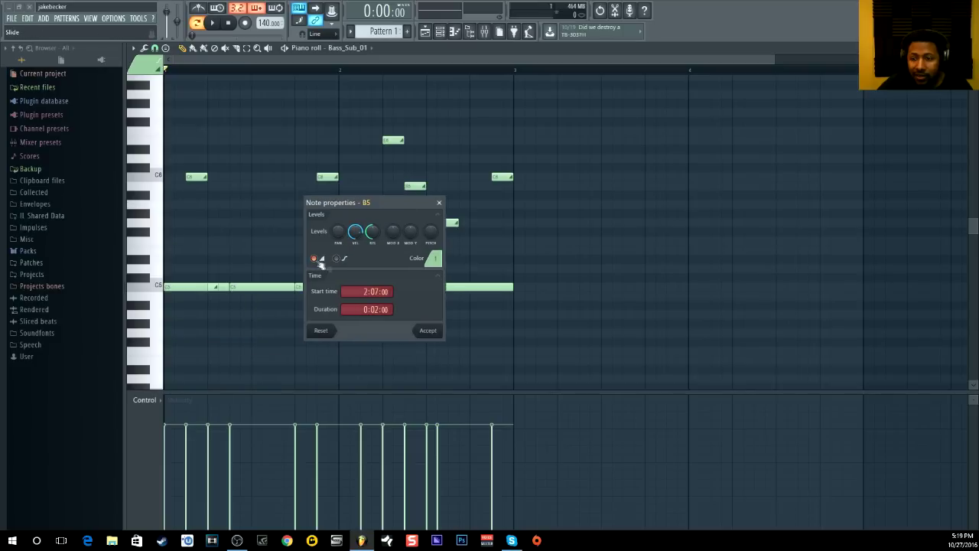
{"action": "left_click", "coordinate": [429, 331]}
Step: Delete the B5 and G5 slide notes in bar 2 and move the E6 slide note down to C6
{"action": "right_click", "coordinate": [416, 185]}
{"action": "right_click", "coordinate": [451, 223]}
{"action": "left_click_drag", "start_coordinate": [394, 139], "coordinate": [398, 176]}
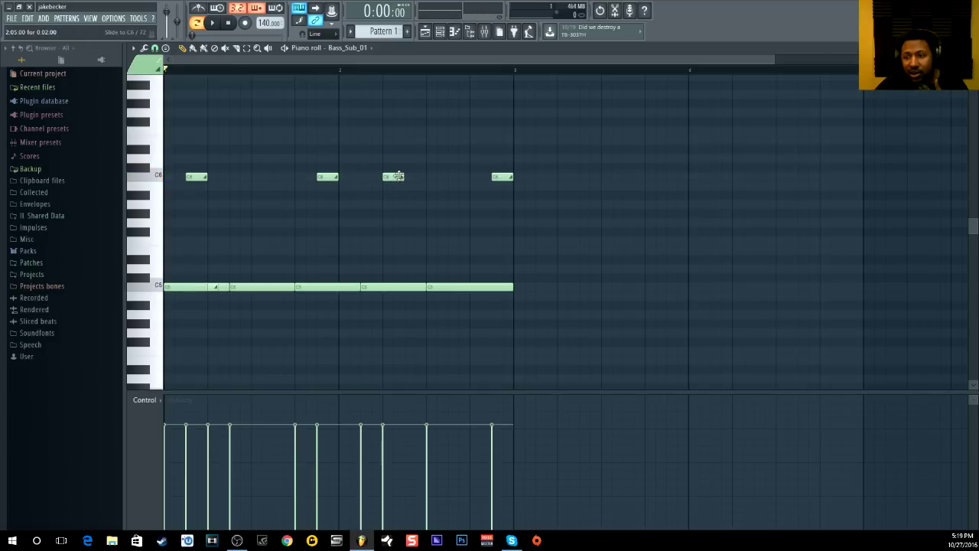
Step: Lengthen the first C6 slide note in bar 1 to three steps
{"action": "mouse_move", "coordinate": [207, 176]}
{"action": "left_mouse_down"}
{"action": "mouse_move", "coordinate": [527, 175]}
{"action": "mouse_move", "coordinate": [114, 184]}
{"action": "mouse_move", "coordinate": [219, 179]}
{"action": "left_mouse_up"}
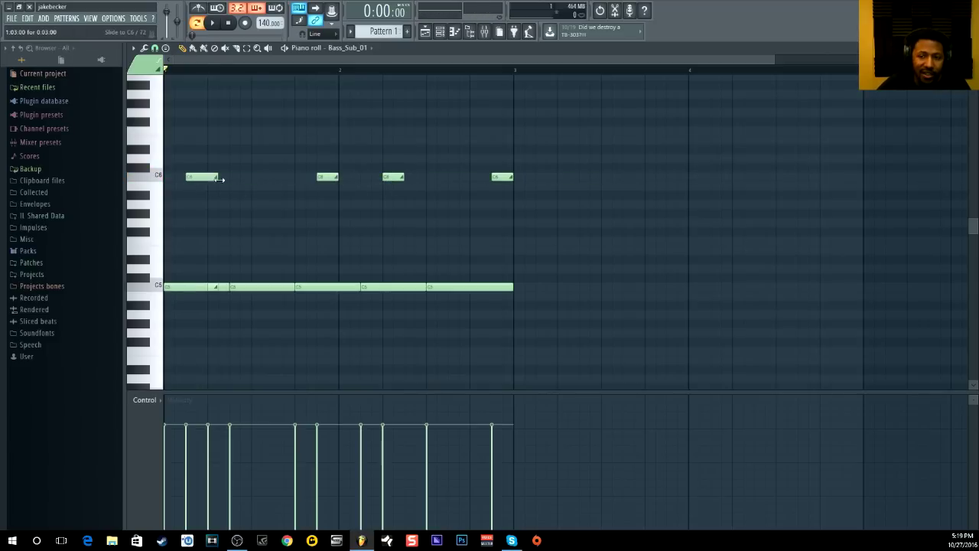